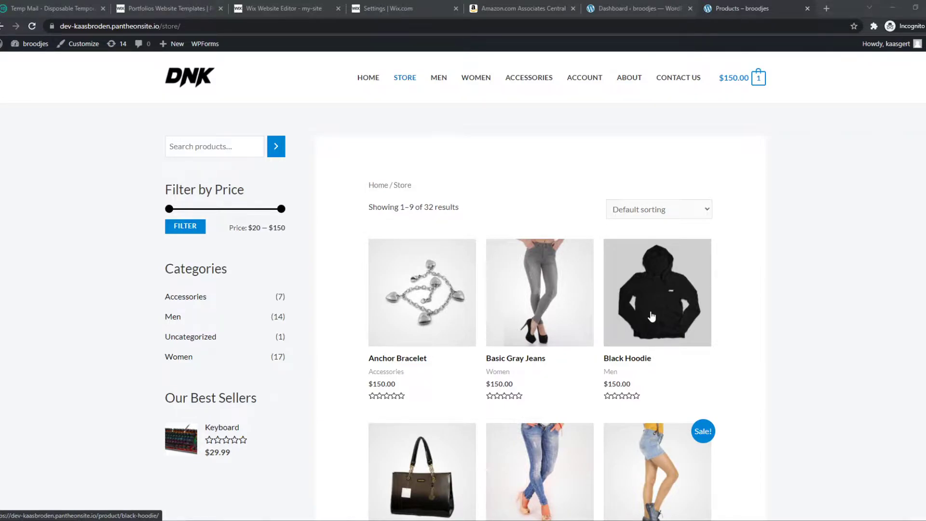
scroll(752, 319, "down", 3)
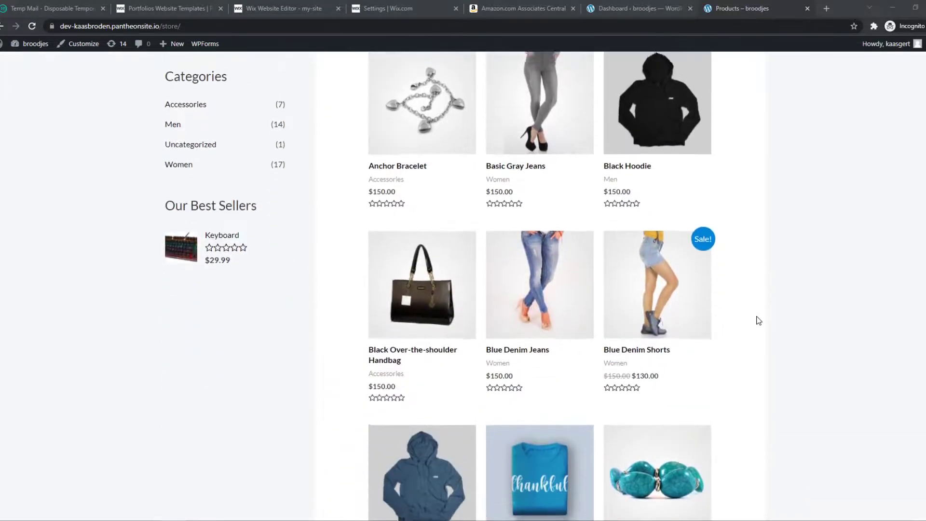
scroll(756, 319, "up", 3)
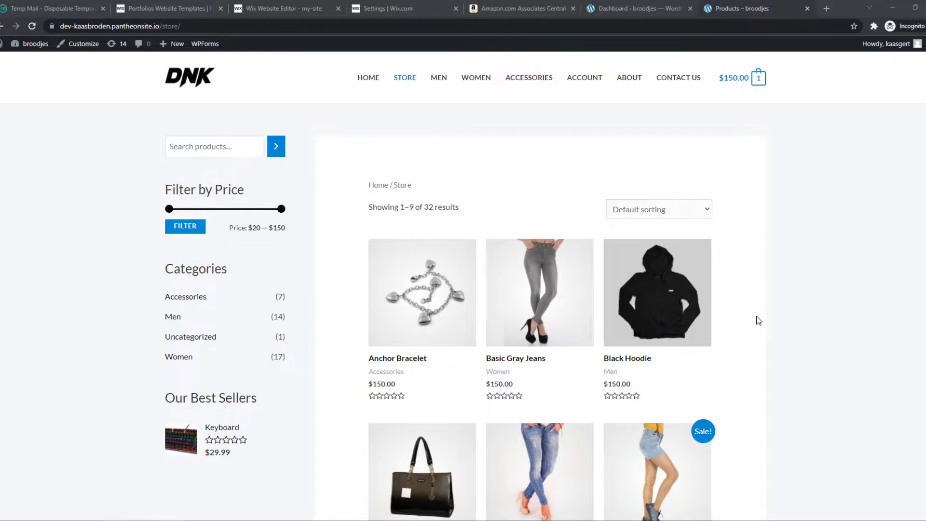
Read Amazon Associates' sign-up, recommend and earn-up-to-10% overview, then return to the DNK store
left_click(506, 8)
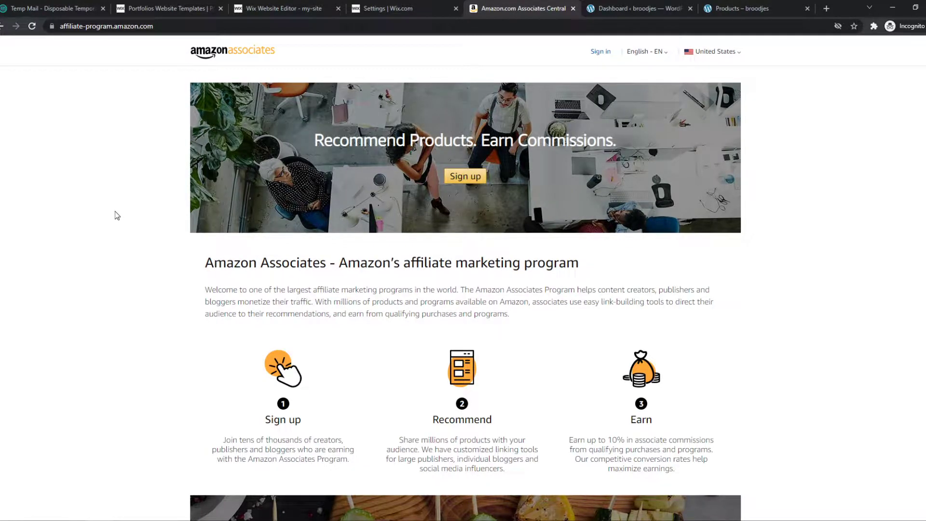
scroll(116, 214, "down", 2)
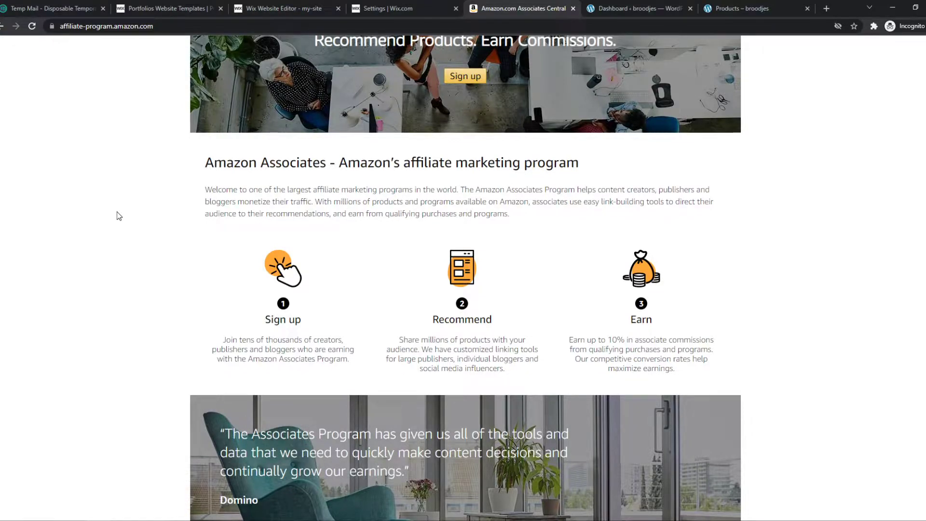
left_click_drag(607, 339, 622, 341)
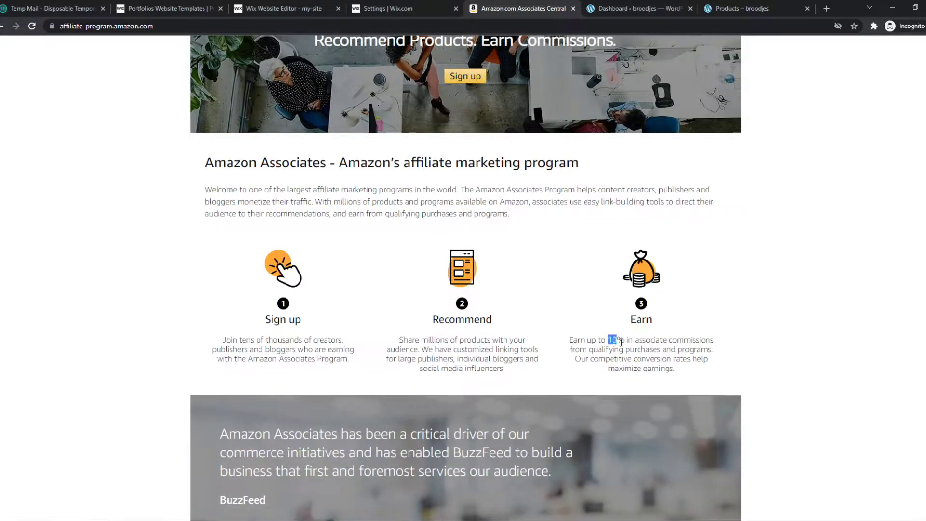
left_click(686, 302)
left_click(670, 6)
left_click(733, 8)
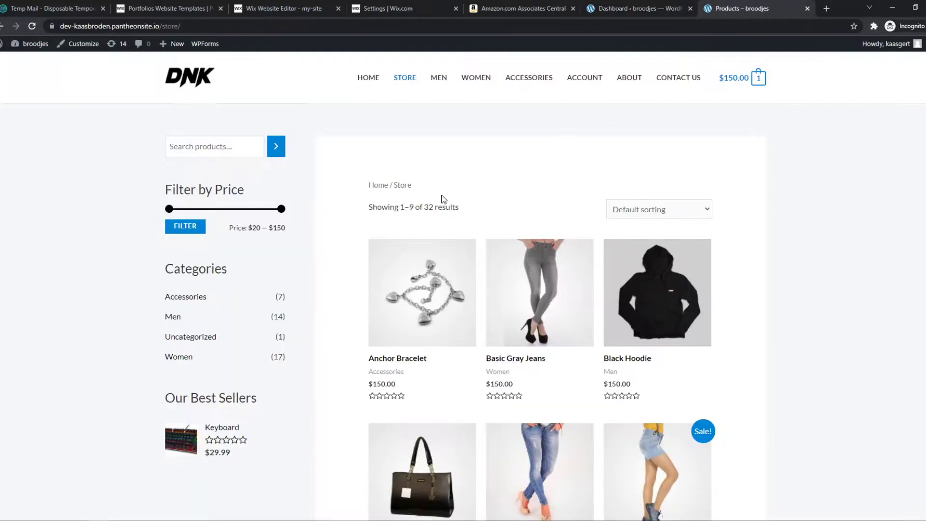
scroll(443, 198, "down", 2)
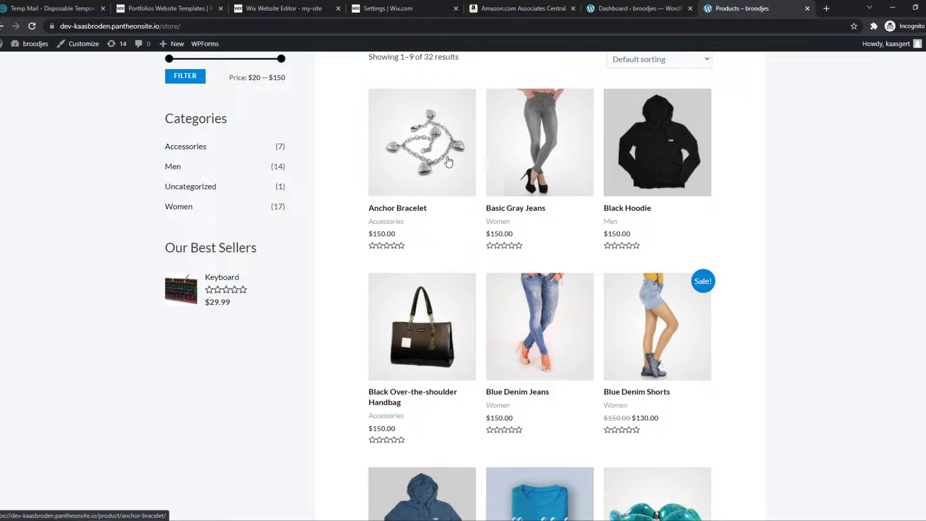
scroll(378, 246, "up", 2)
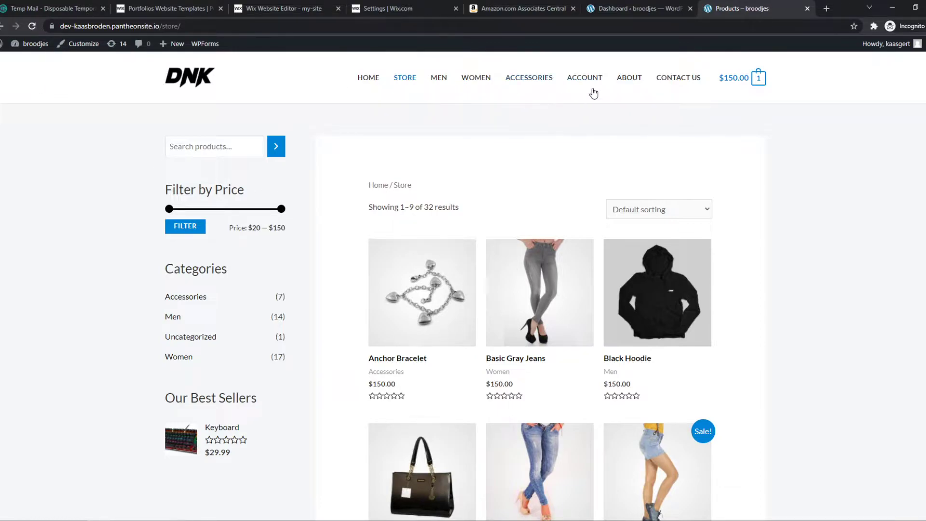
Open a blank Add New product form from Products > All Products, then return to Amazon Associates
left_click(609, 14)
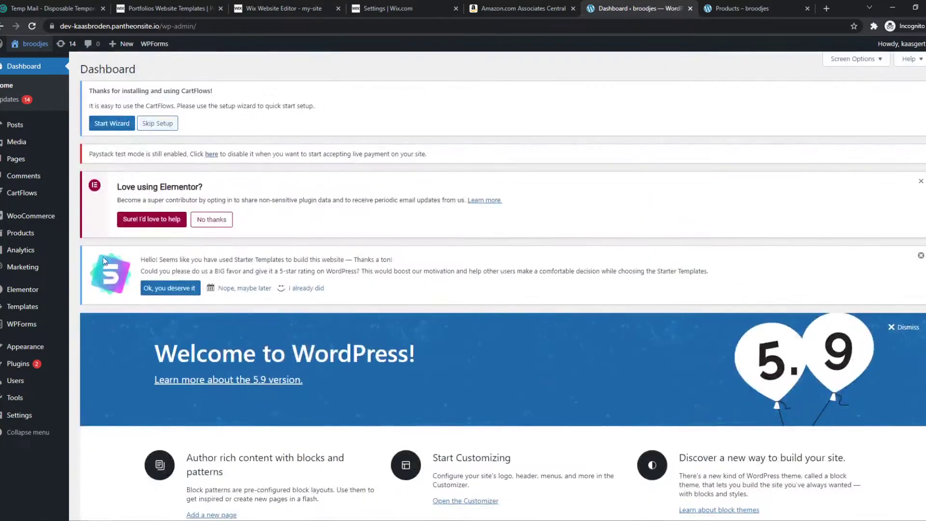
mouse_move(30, 215)
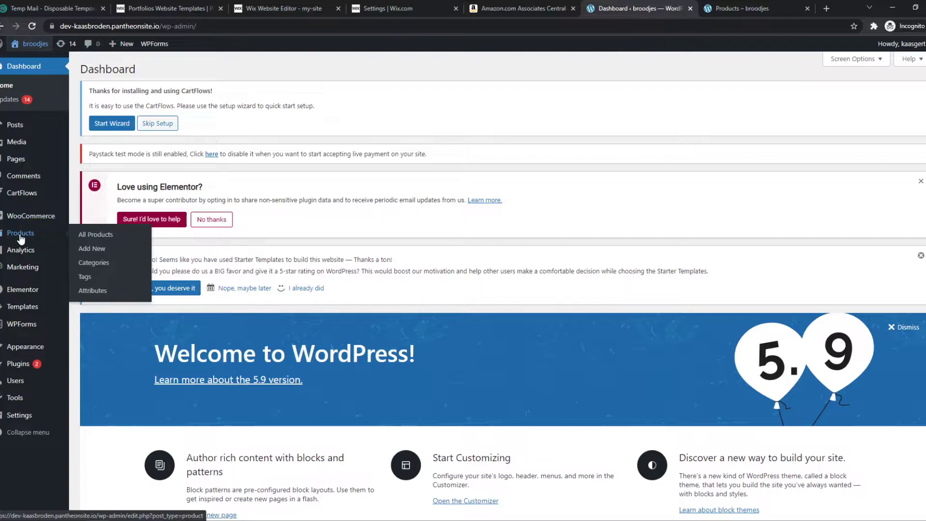
left_click(20, 239)
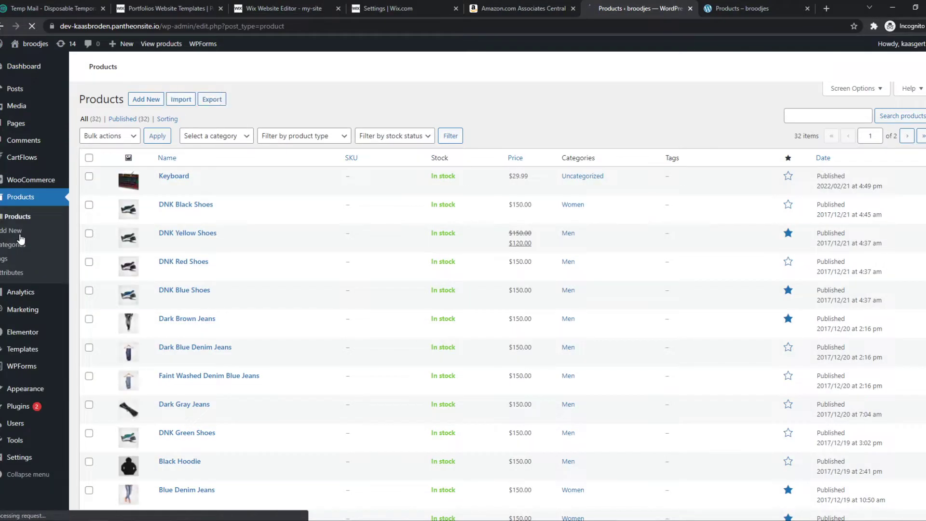
left_click(143, 98)
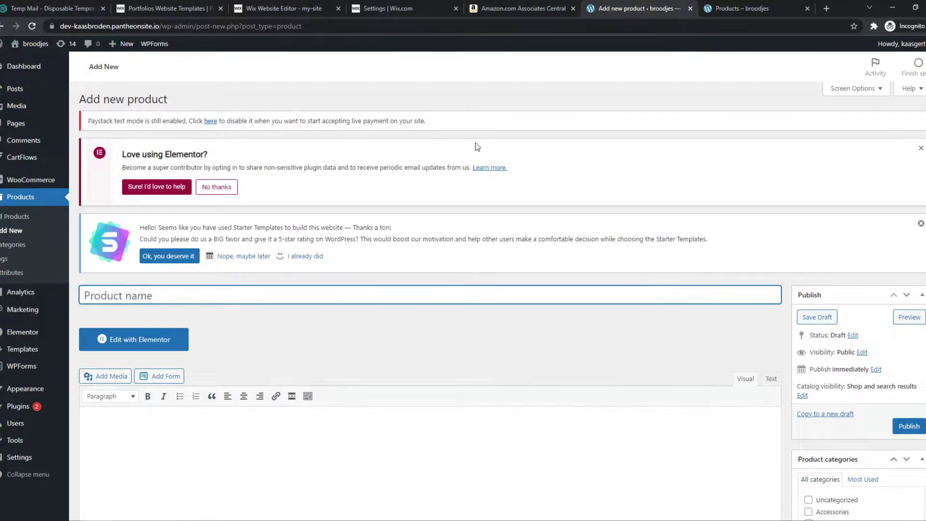
left_click(503, 12)
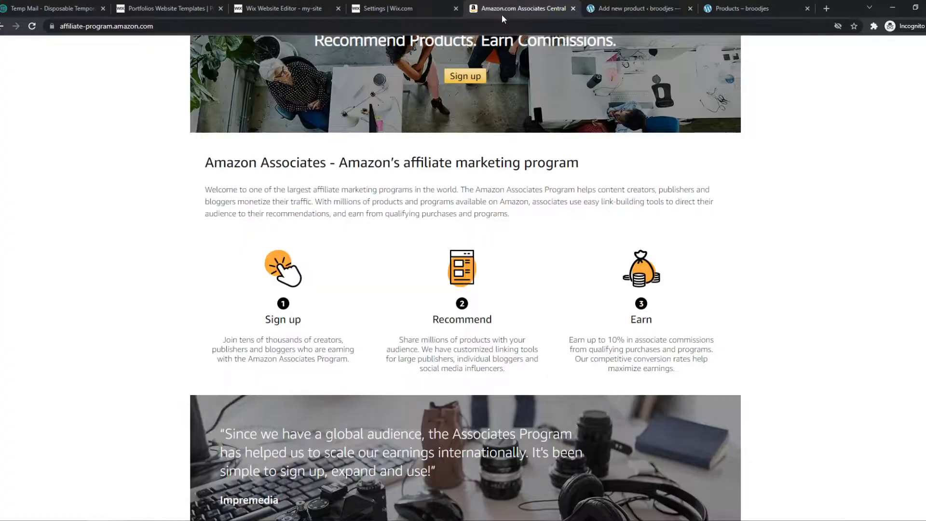
Open a new browser tab and reach the amazon.com homepage
left_click(826, 8)
type("amazon")
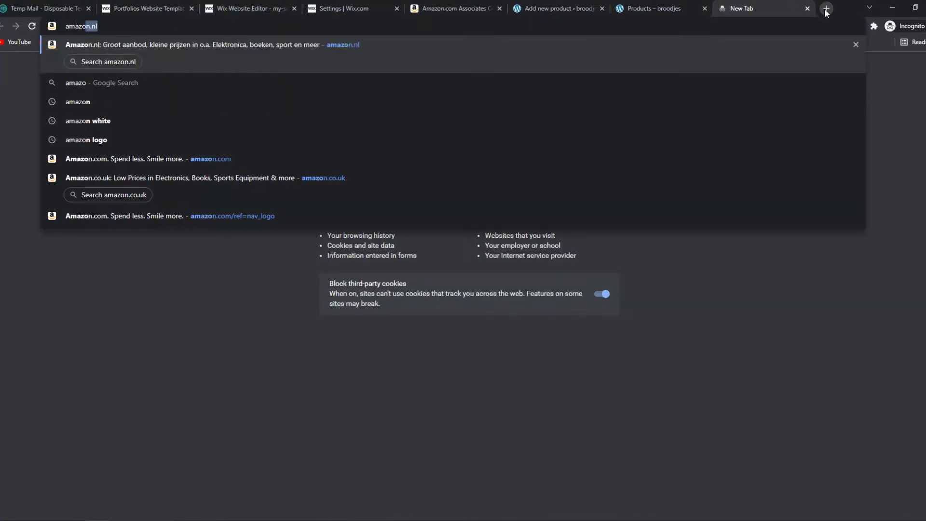
key("Return")
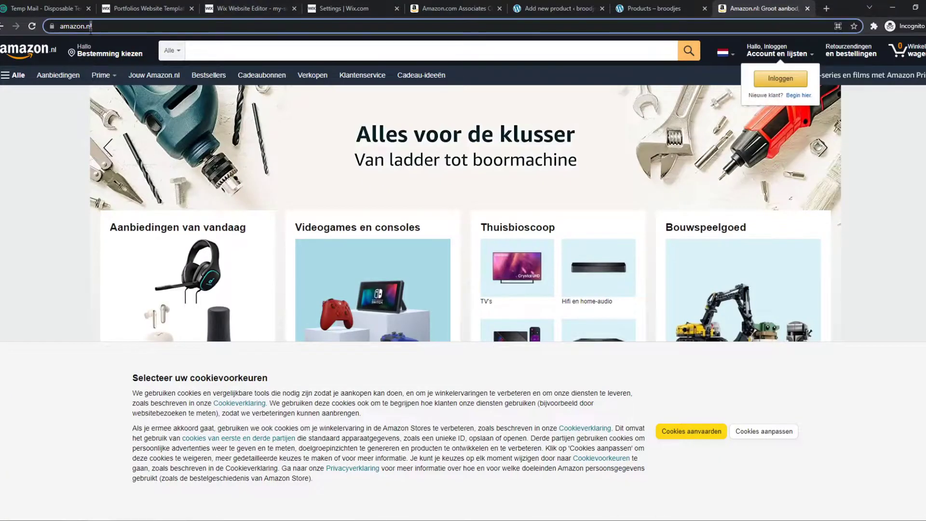
left_click(88, 26)
key("BackSpace")
key("BackSpace")
type("co m")
key("Return")
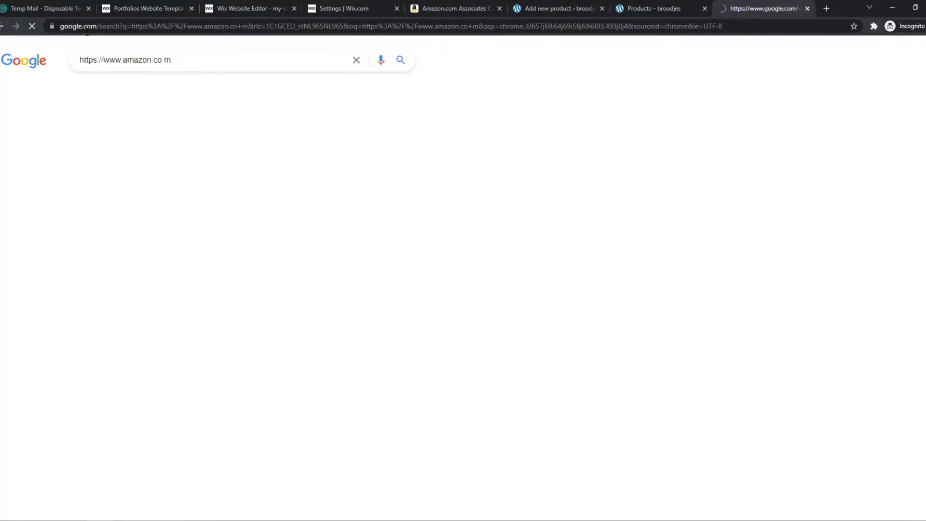
left_click(111, 293)
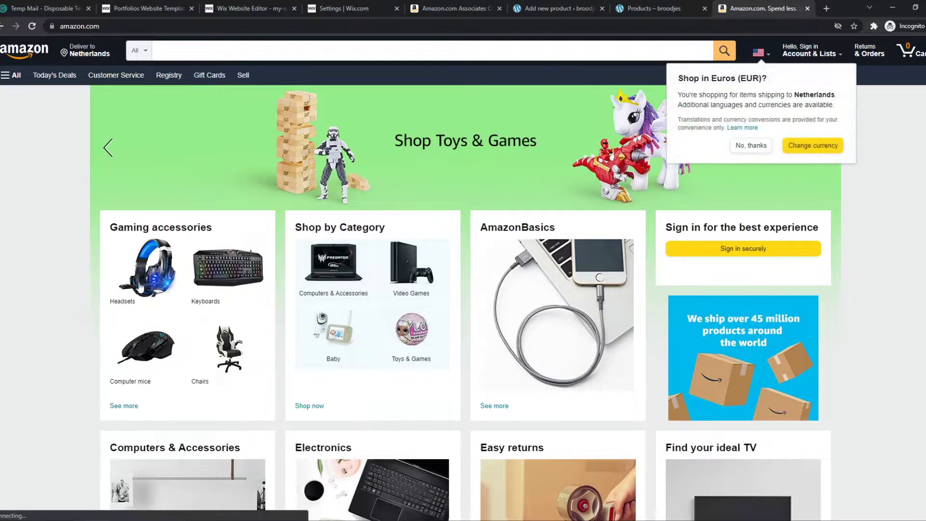
Search Amazon for 'keyboard' to find the $29.99 havit wired gaming keyboard combo
left_click(141, 285)
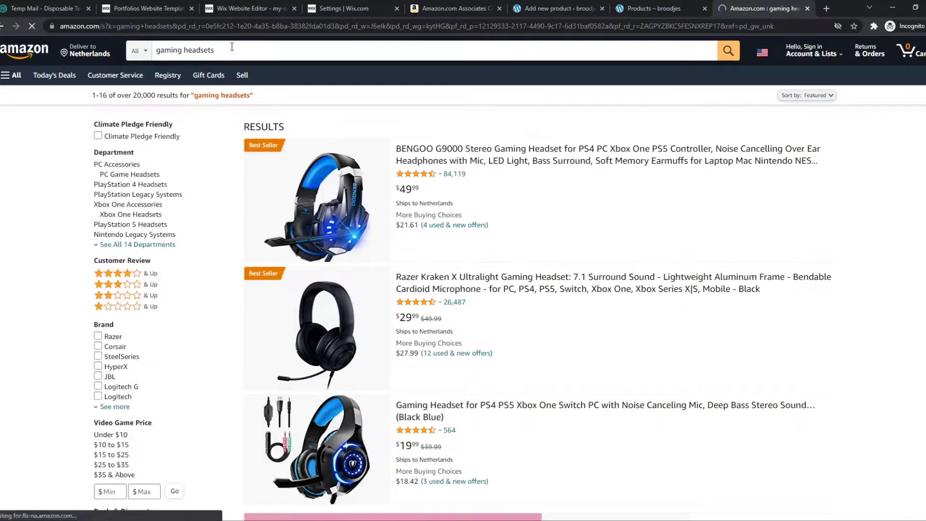
triple_click(232, 48)
type("keyboard")
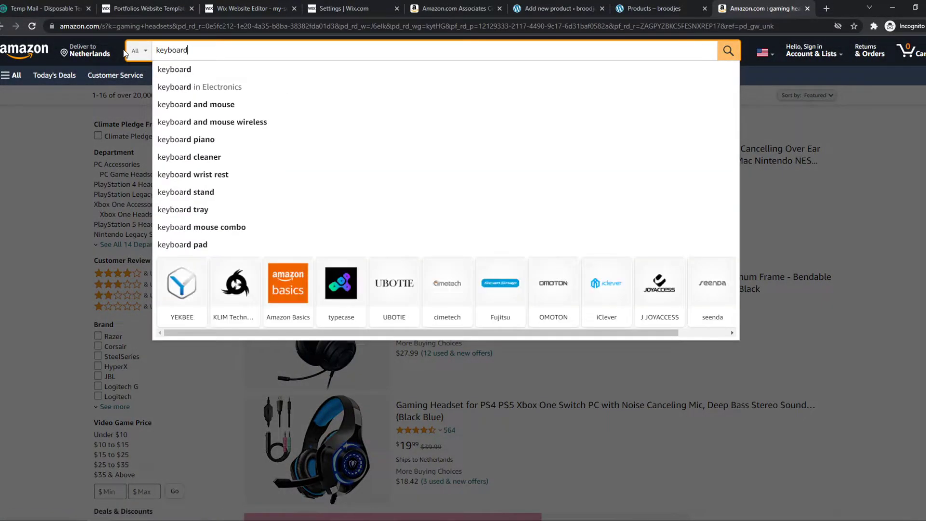
key("Return")
scroll(344, 251, "down", 1)
scroll(340, 254, "down", 3)
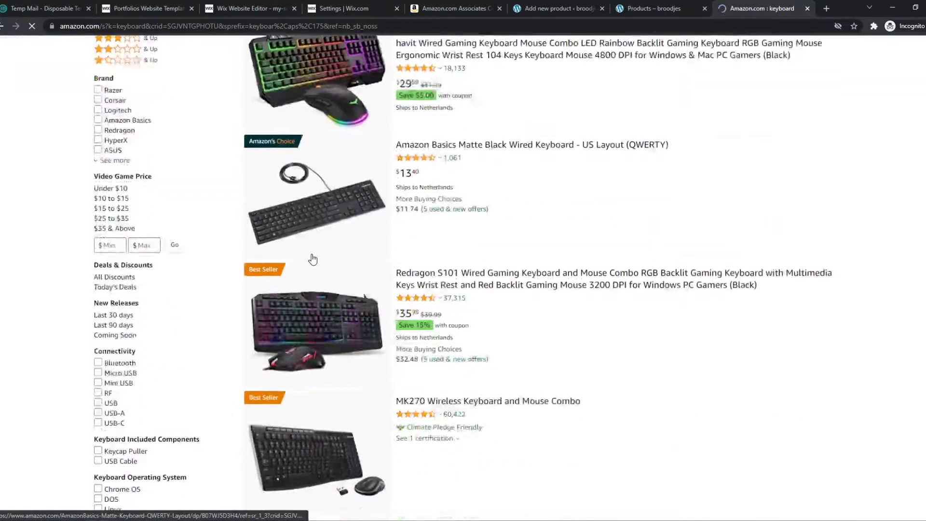
scroll(333, 256, "up", 3)
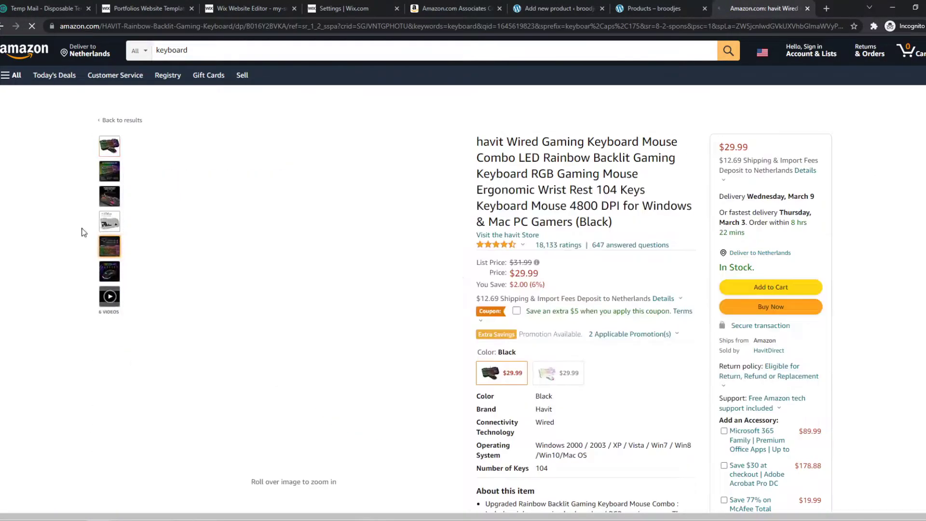
scroll(93, 119, "down", 2)
scroll(94, 120, "up", 2)
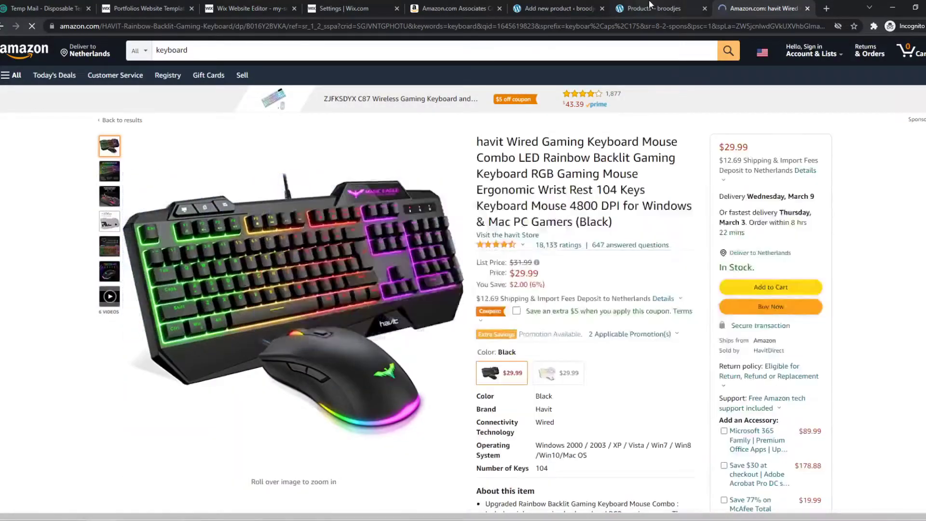
Title the new product 'Keyboard' and save the draft, then go back to the havit Amazon listing
left_click(650, 6)
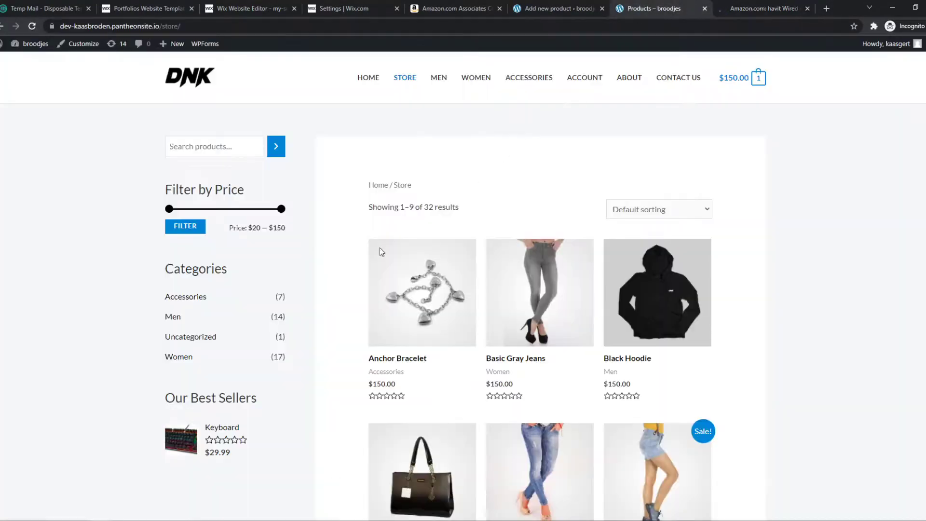
left_click(531, 6)
scroll(145, 302, "down", 3)
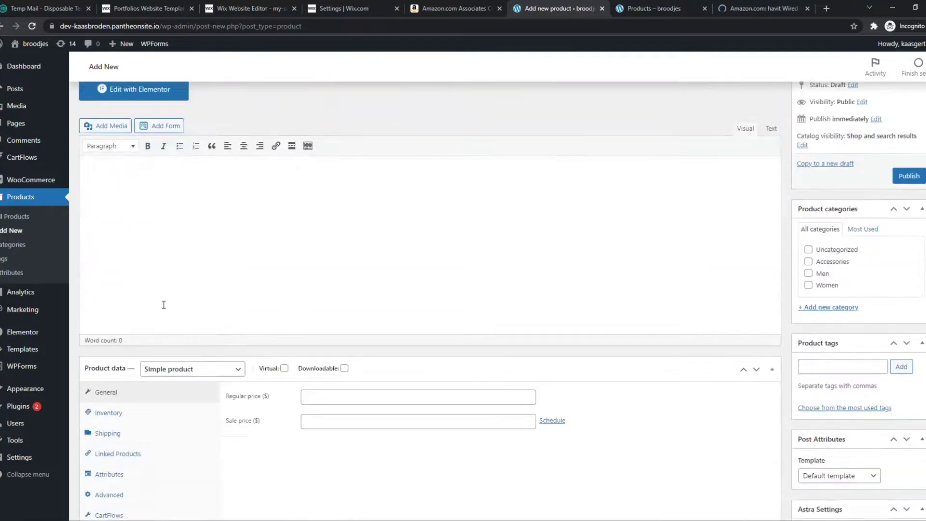
scroll(130, 230, "up", 2)
left_click(121, 197)
type("Kay")
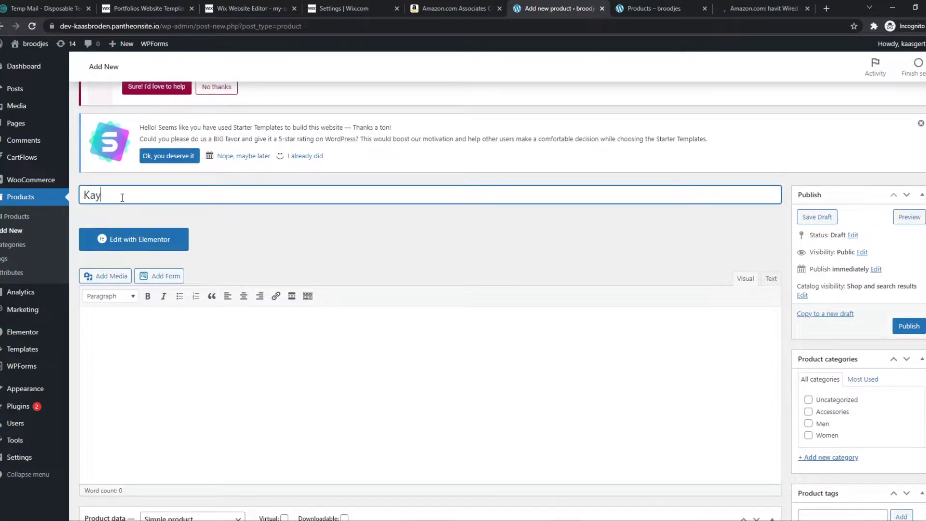
type("baor")
left_click(117, 346)
scroll(109, 312, "down", 2)
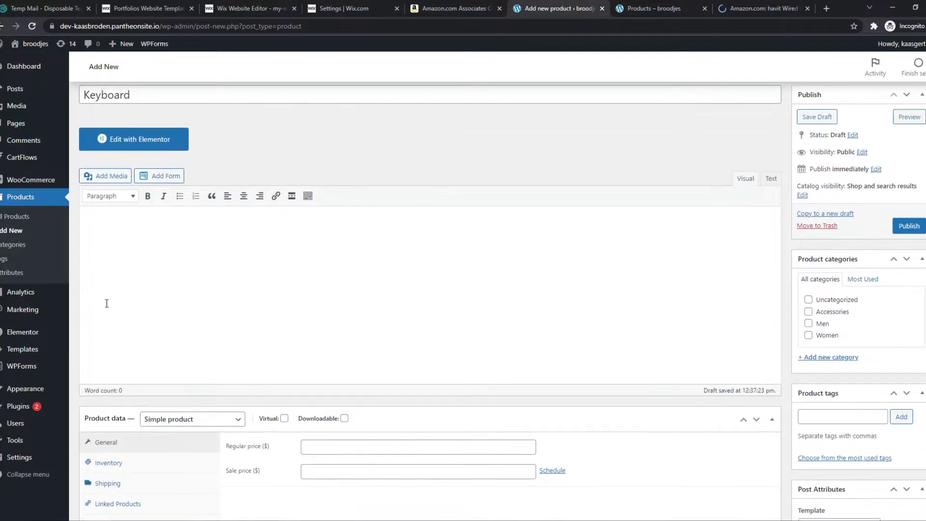
left_click(742, 8)
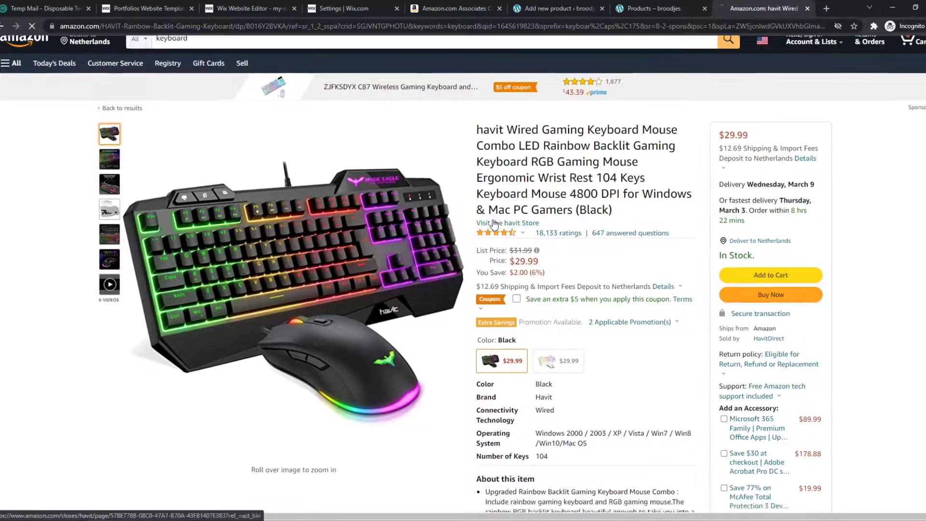
scroll(492, 284, "down", 3)
mouse_move(485, 254)
left_mouse_down()
mouse_move(637, 215)
mouse_move(651, 227)
left_mouse_up()
scroll(524, 318, "down", 4)
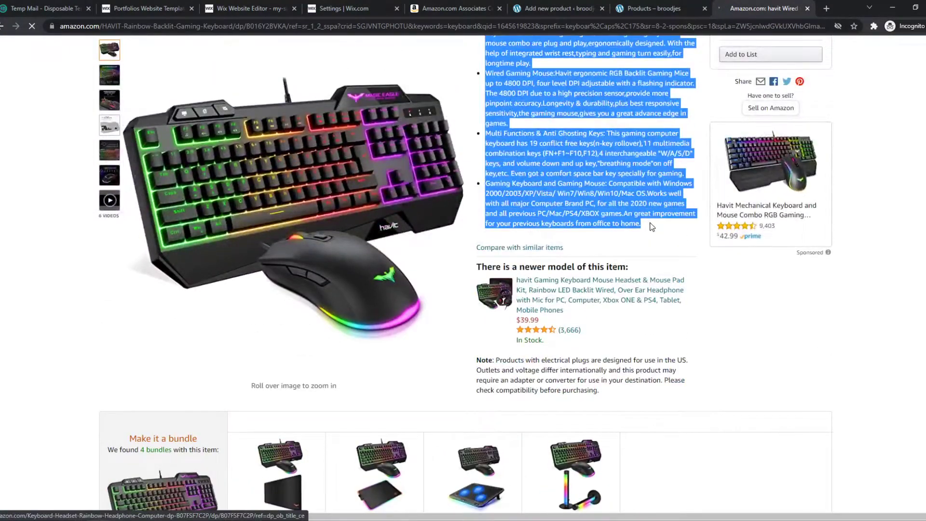
scroll(652, 227, "up", 1)
scroll(526, 122, "up", 2)
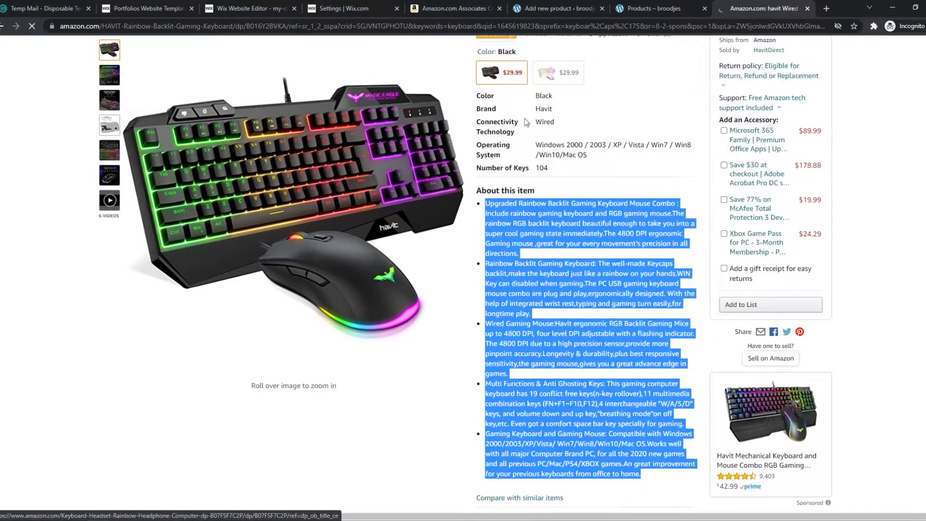
Leave the havit Amazon listing and bring up the Keyboard draft's Product data section
left_click(521, 213)
key("ctrl+shift+Tab")
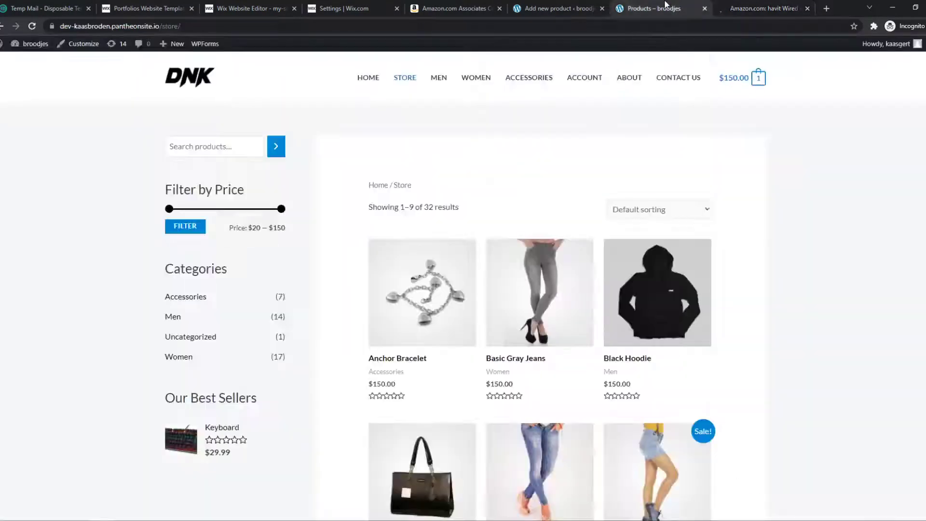
Enter 29.99 as the Keyboard's regular price, then check Inventory shows In stock
left_click(536, 4)
scroll(217, 271, "down", 3)
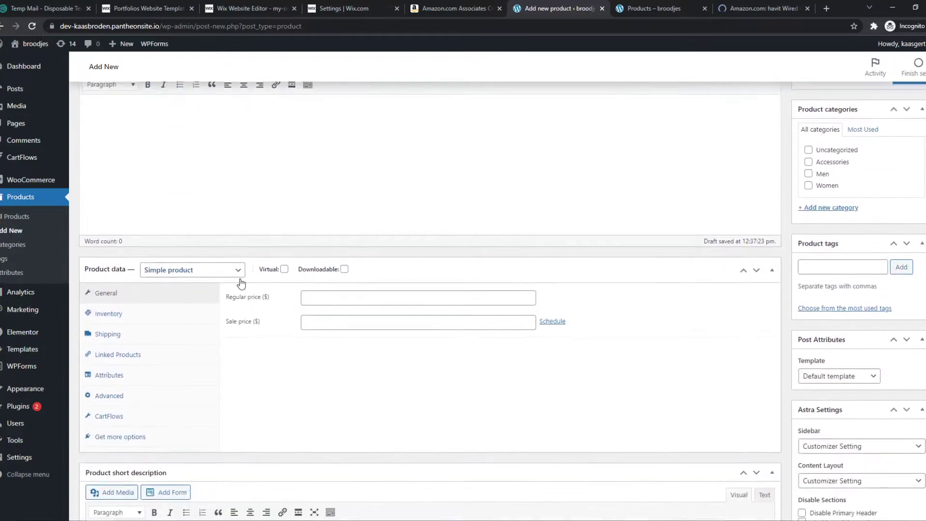
left_click_drag(748, 5, 662, 9)
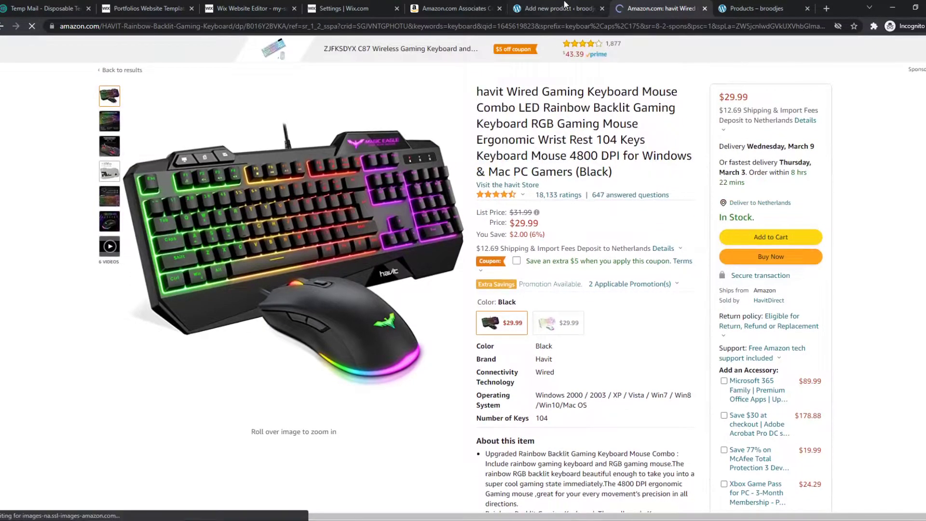
key("ctrl+shift+Tab")
left_click(330, 299)
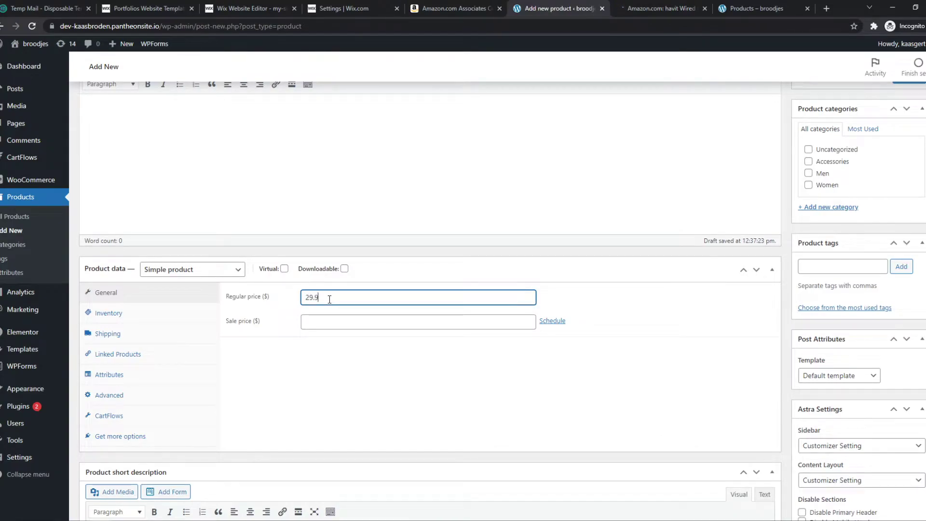
left_click(118, 316)
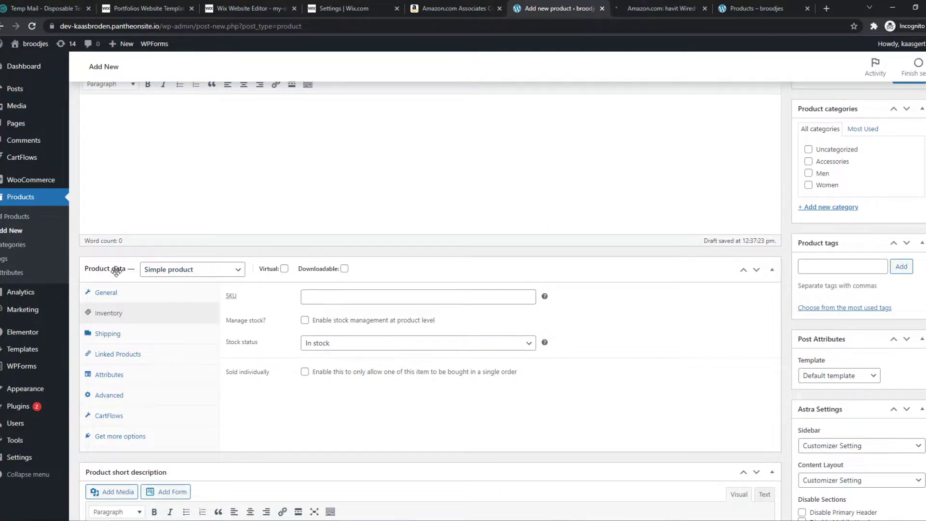
Set the Keyboard's product type to External/Affiliate product, then visit the Amazon tabs
left_click(165, 270)
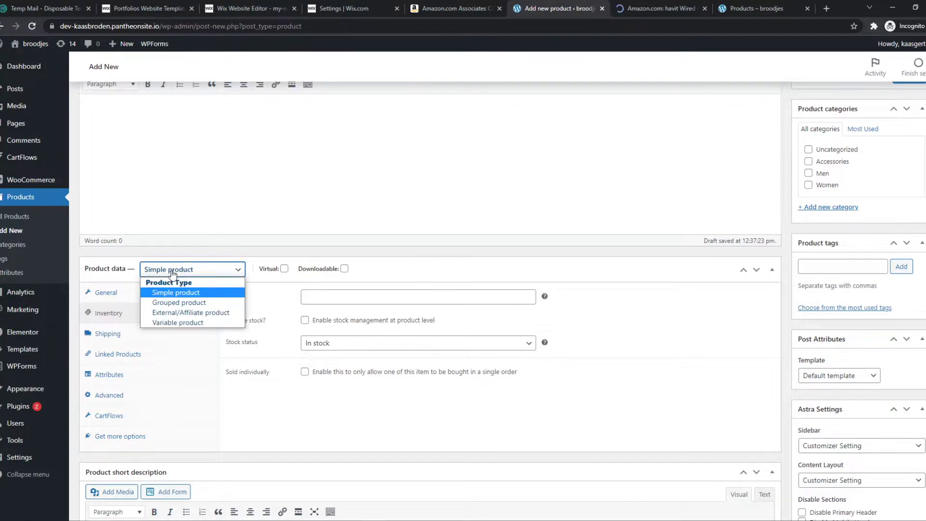
left_click(205, 315)
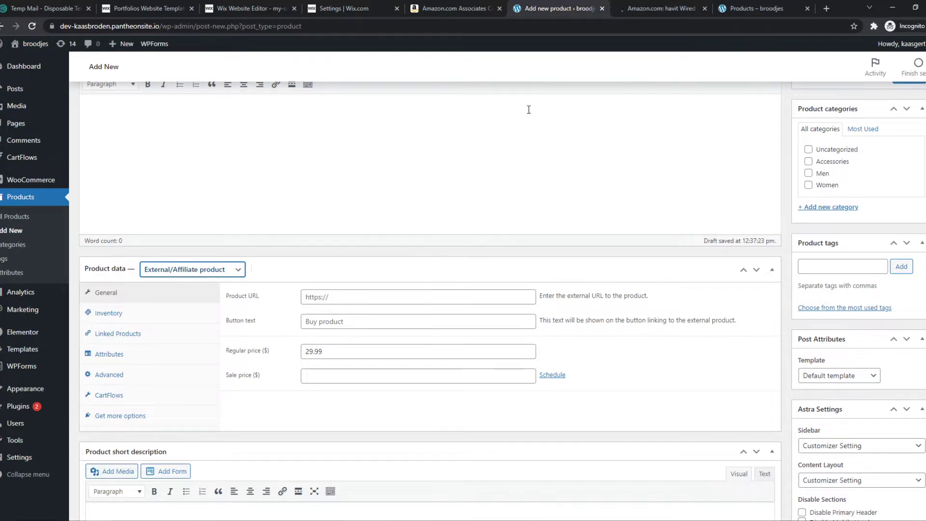
left_click(452, 11)
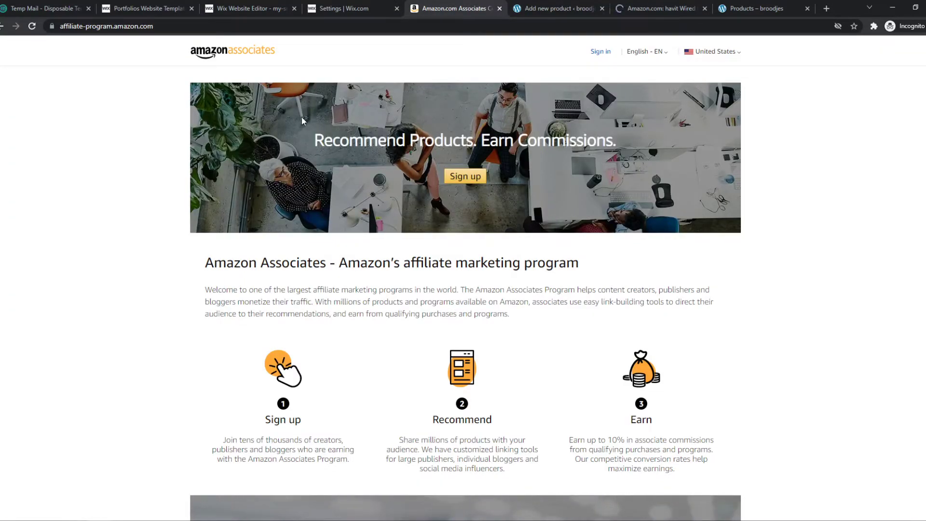
key("ctrl+Tab")
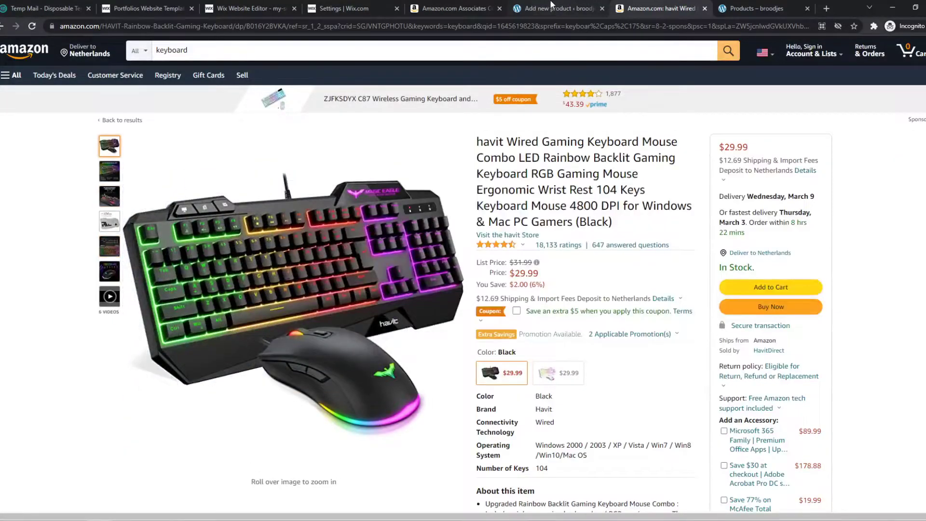
Paste the havit Amazon URL as Product URL and set button text 'Buy Product on Amazon'
left_click(557, 12)
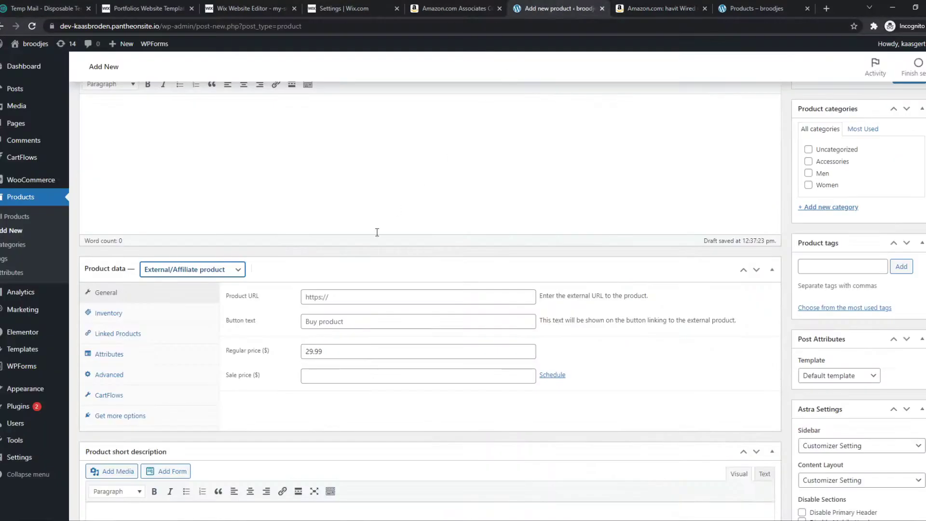
left_click(321, 302)
key("ctrl+v")
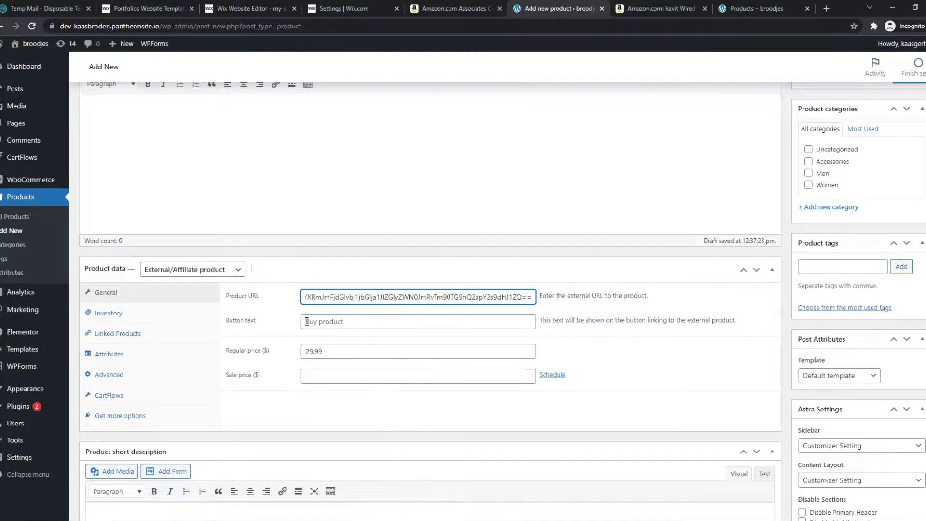
left_click(334, 316)
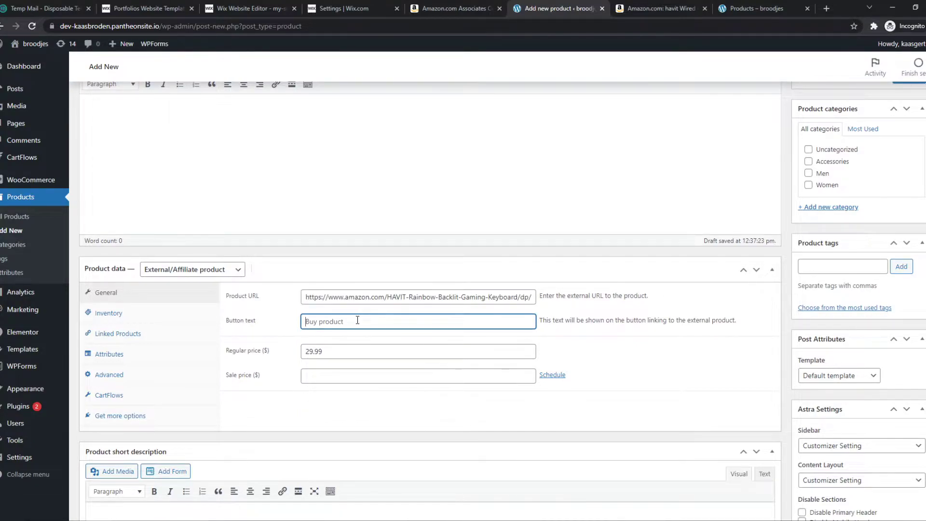
type("Buy Product on Amazon")
left_click(660, 355)
scroll(320, 377, "down", 3)
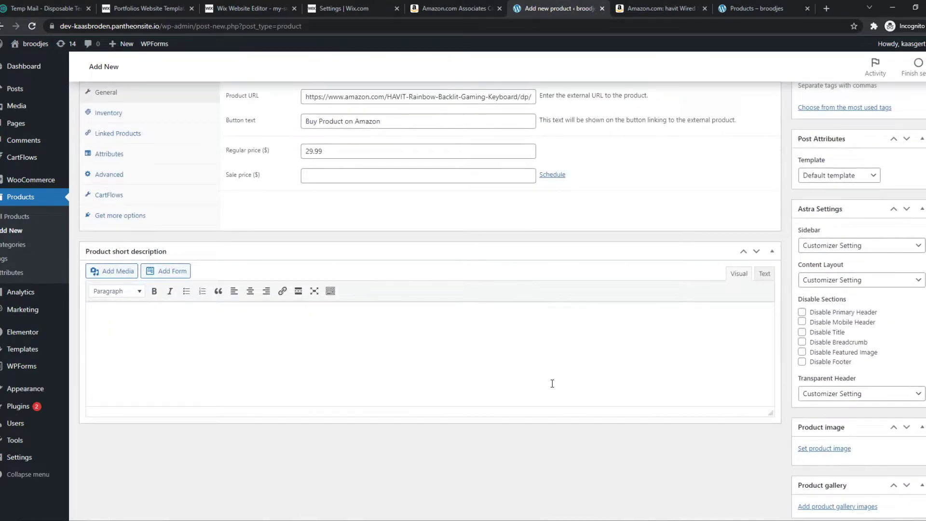
scroll(551, 383, "down", 2)
Set the RGB keyboard picture from the Media Library as the Keyboard's product image
left_click(823, 405)
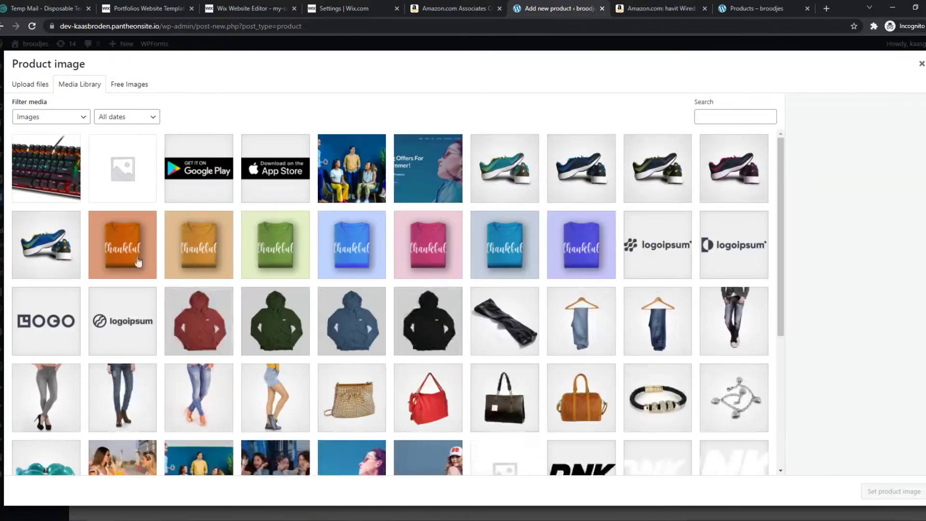
left_click(48, 182)
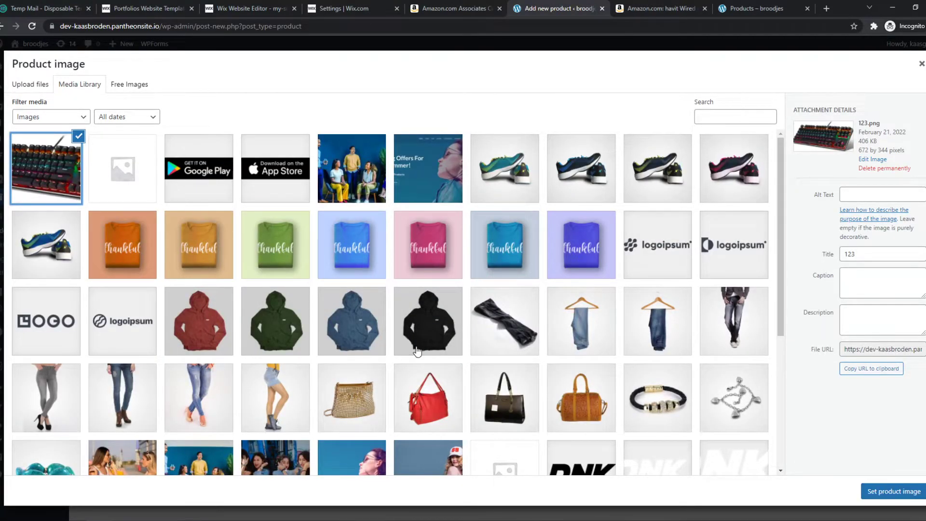
scroll(417, 351, "down", 1)
scroll(417, 351, "up", 1)
left_click(878, 492)
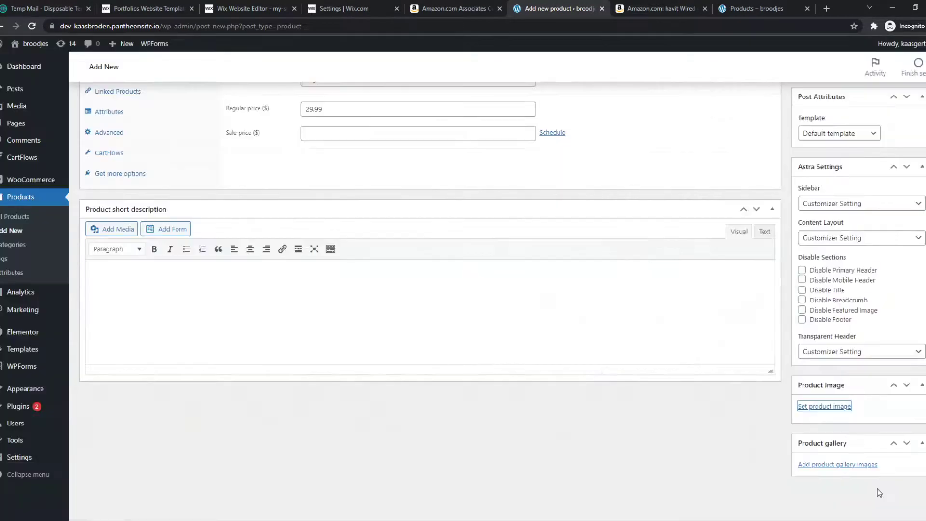
scroll(800, 424, "down", 2)
scroll(800, 424, "up", 2)
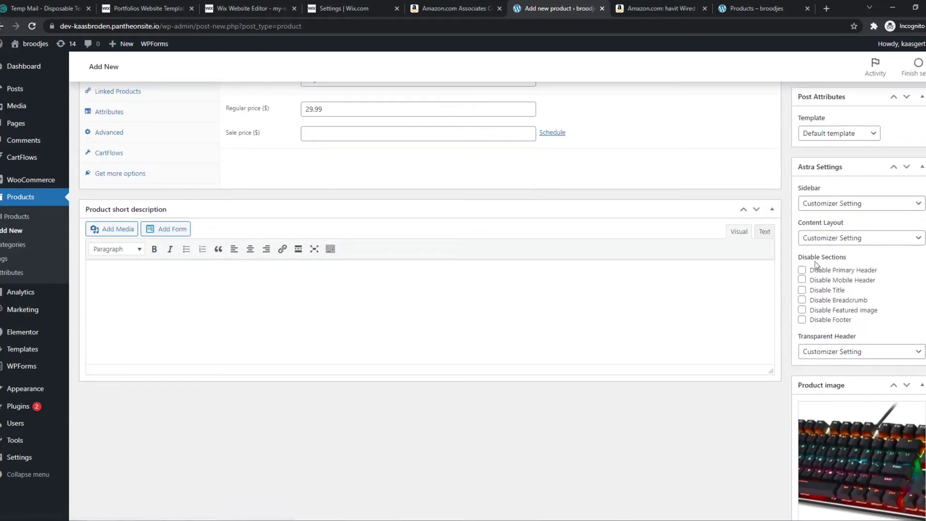
scroll(807, 174, "up", 2)
scroll(795, 289, "down", 4)
scroll(812, 276, "up", 5)
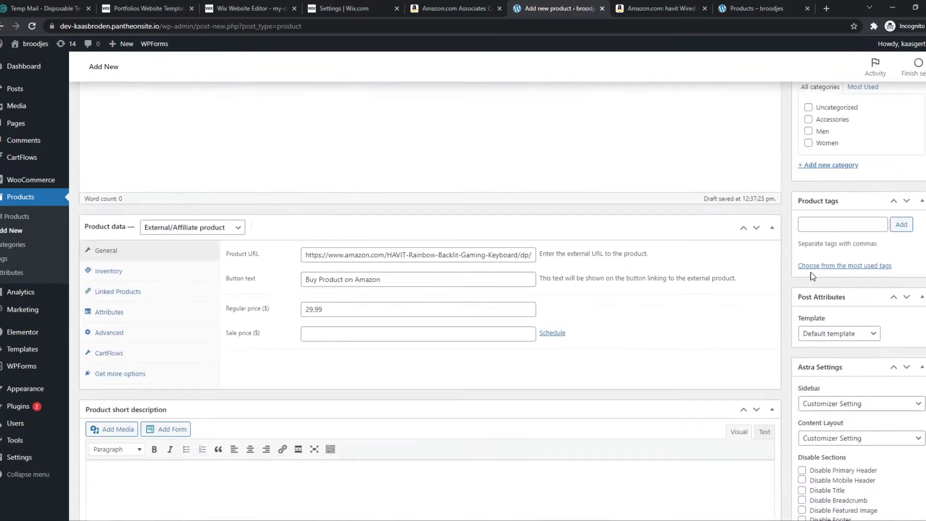
scroll(814, 246, "up", 2)
scroll(826, 197, "up", 3)
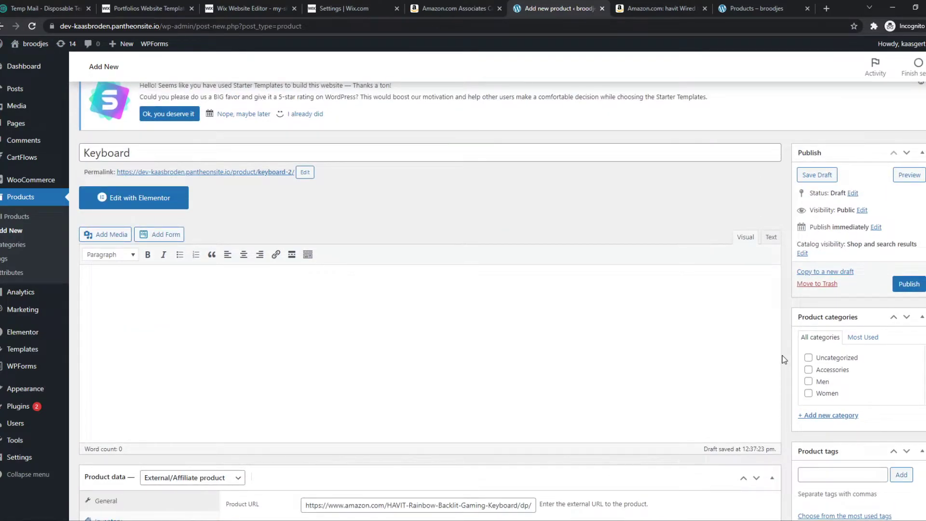
Publish the Keyboard product and open its live page from the permalink
left_click(898, 287)
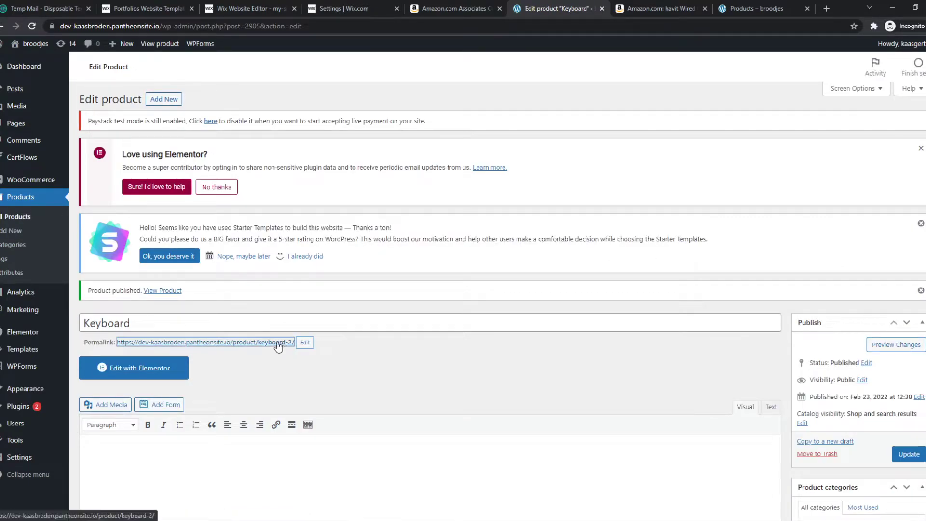
left_click(277, 342)
scroll(223, 299, "down", 2)
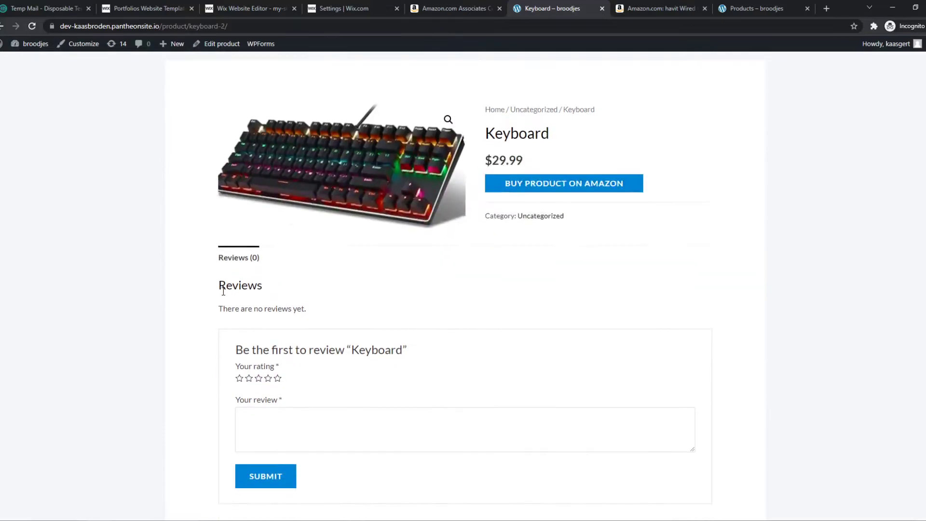
scroll(222, 289, "up", 2)
Highlight the Keyboard product title and follow its Buy Product on Amazon link to the havit listing
left_click_drag(485, 233, 567, 235)
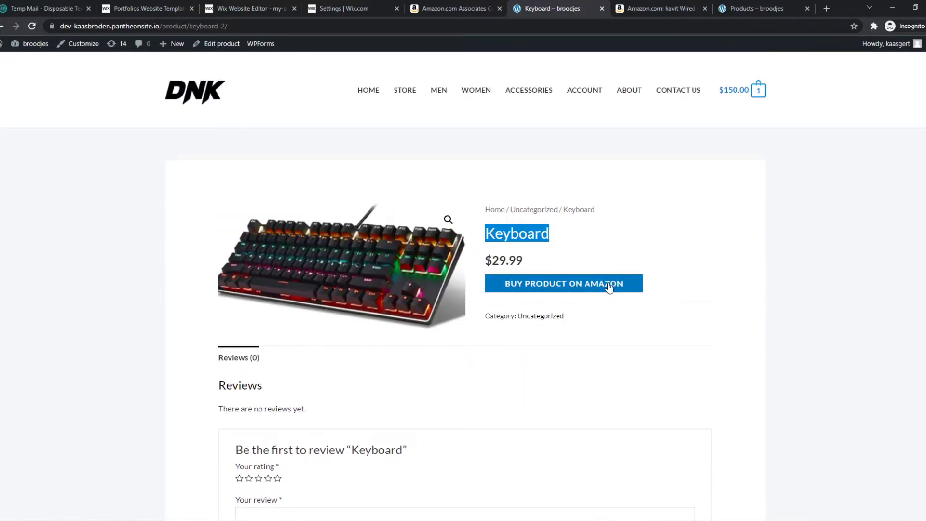
left_click(549, 291)
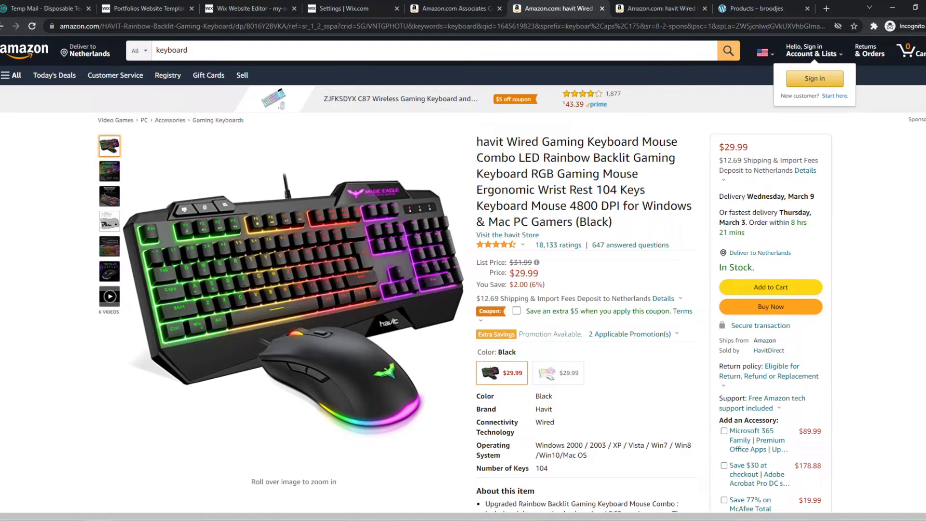
Highlight the $29.99 price on the havit Amazon listing and dismiss the sign-in popover
left_click_drag(516, 275, 537, 275)
left_click(565, 275)
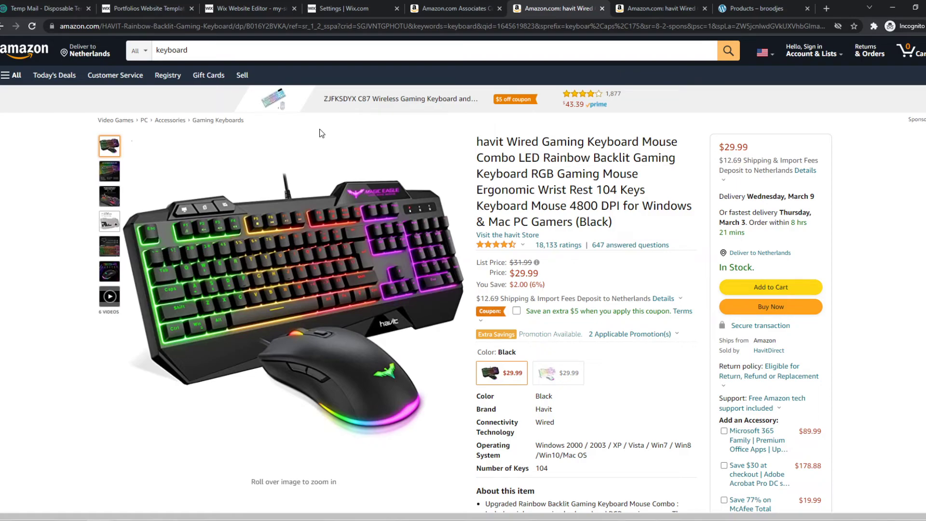
left_click(763, 7)
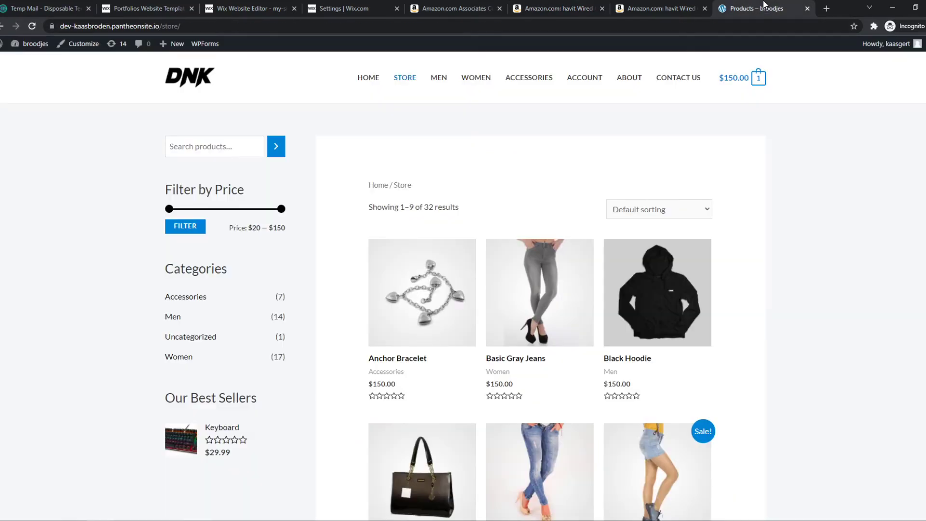